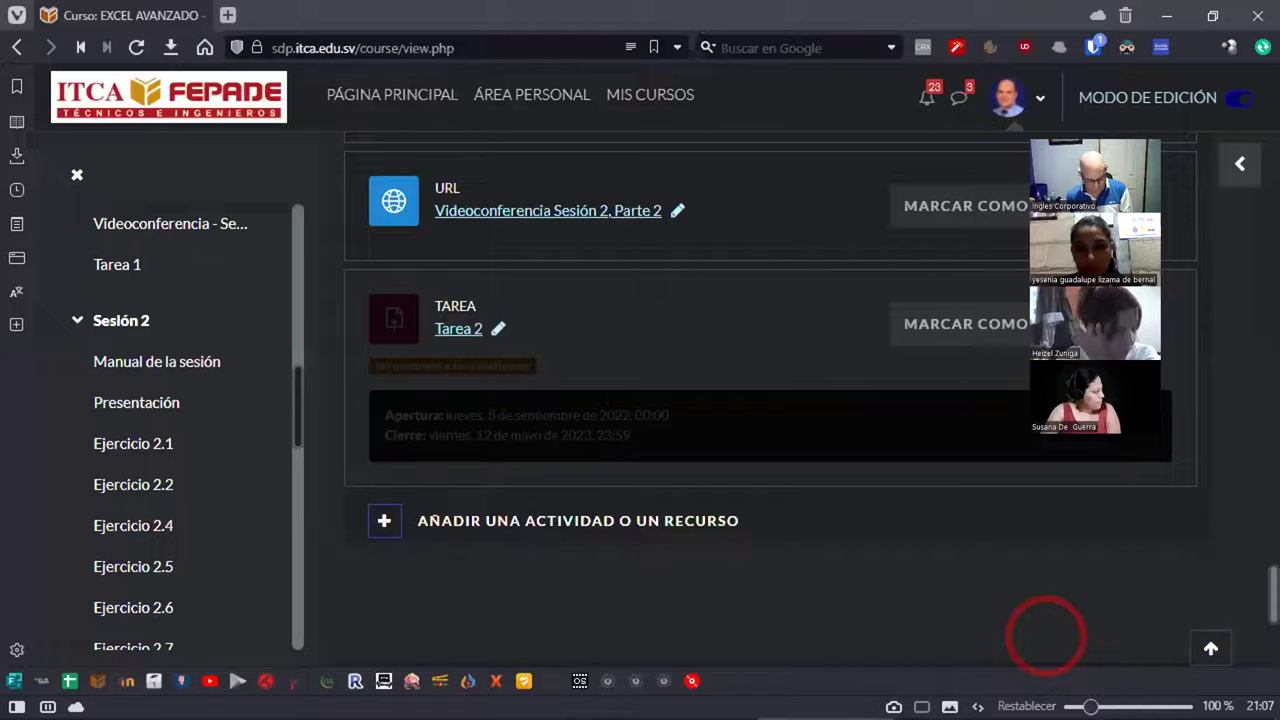
# Step: Switch to the Sesión 4 folder and open the workbook "Crear gráficos estadísticos en Excel según el tipo de datos.es.xlsx"
pyautogui.hotkey('alt', 'Tab')
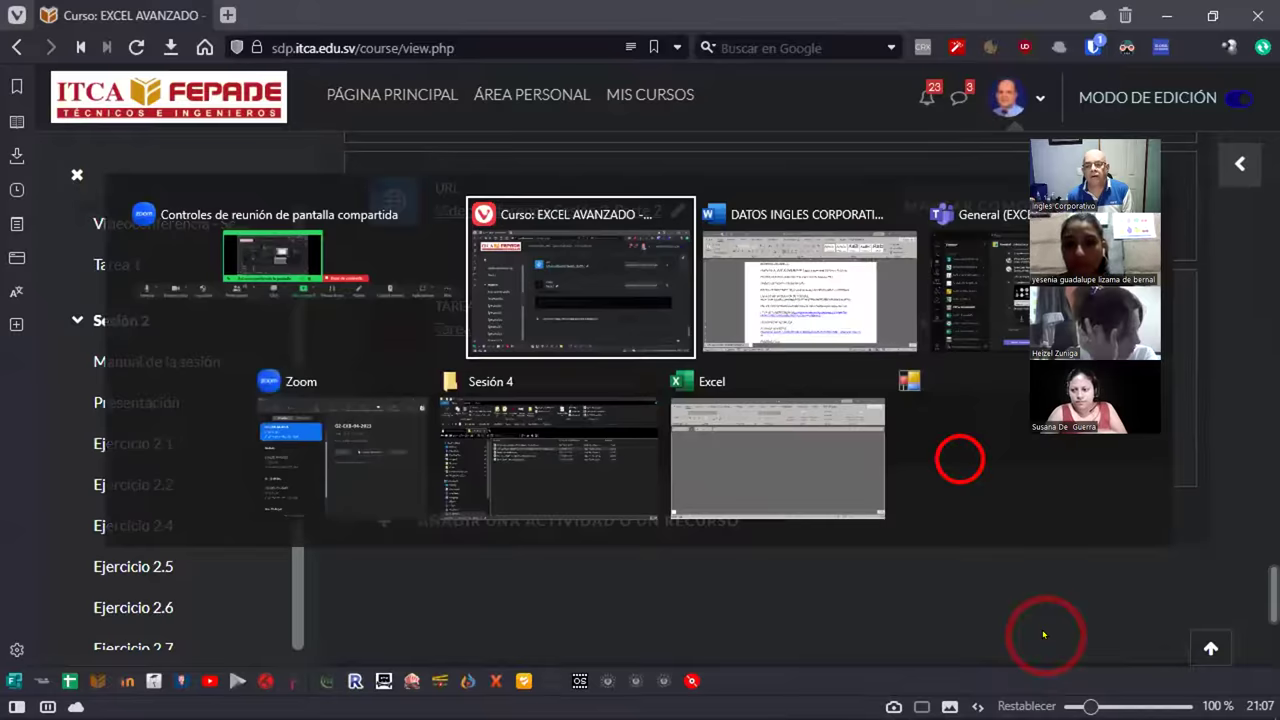
pyautogui.hotkey('alt', 'Tab')
pyautogui.hotkey('alt', 'Tab')
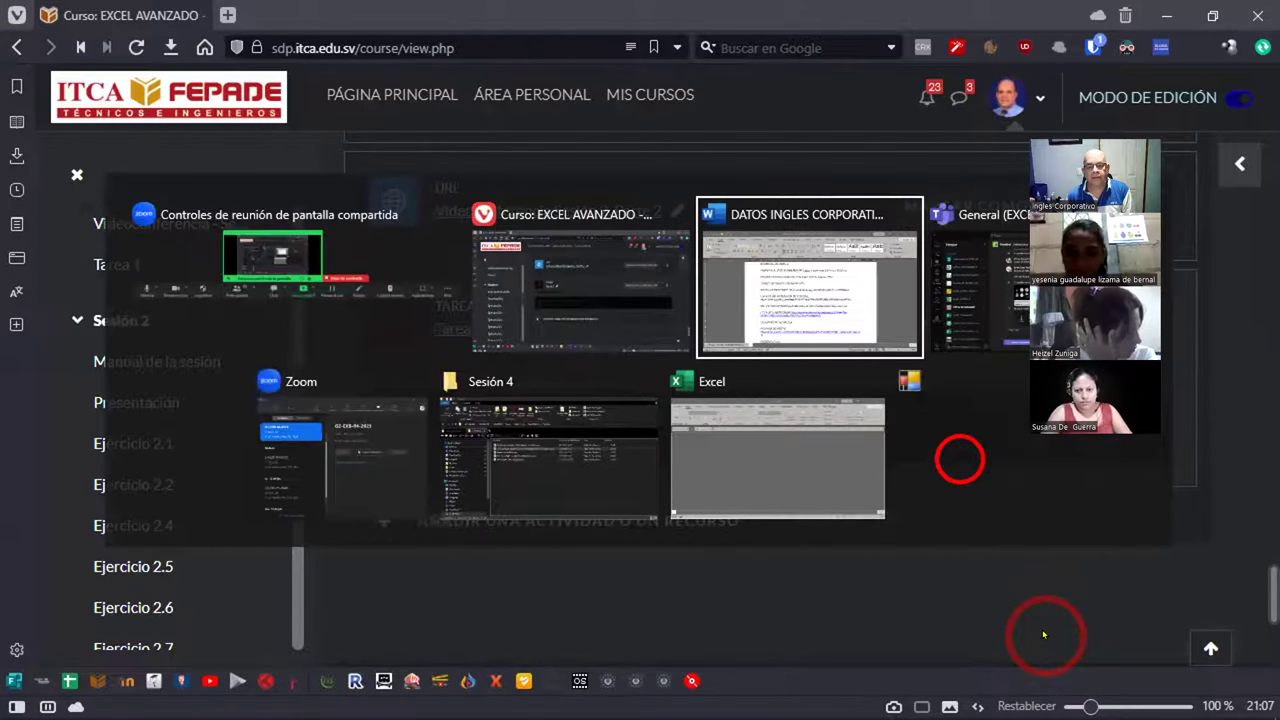
pyautogui.hotkey('alt', 'Tab')
pyautogui.hotkey('alt', 'Tab')
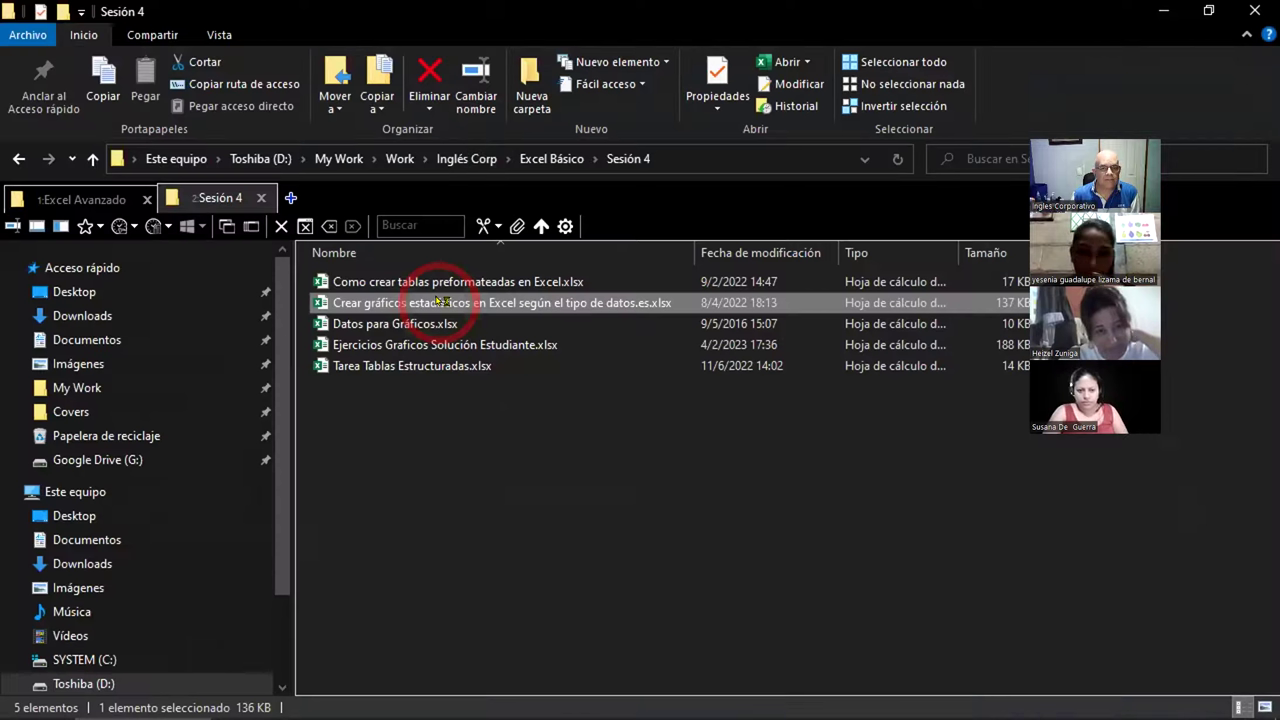
pyautogui.doubleClick(436, 301)
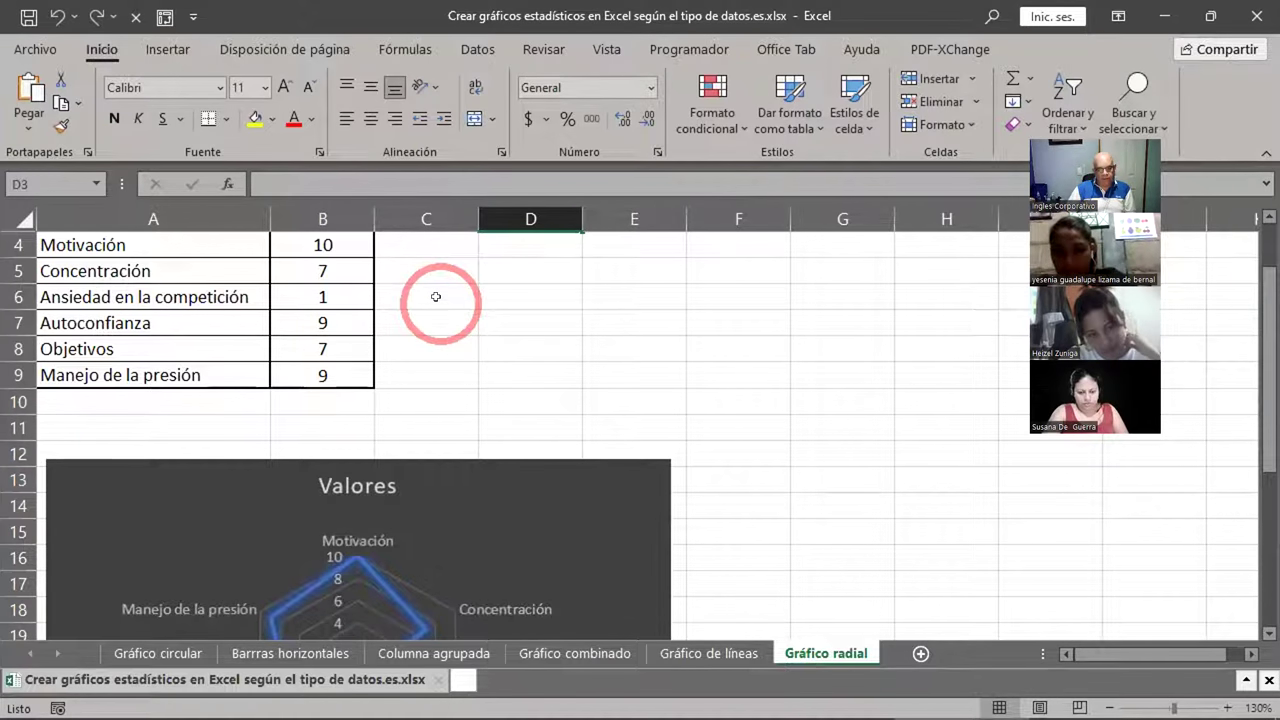
pyautogui.scroll(1, 597, 425)
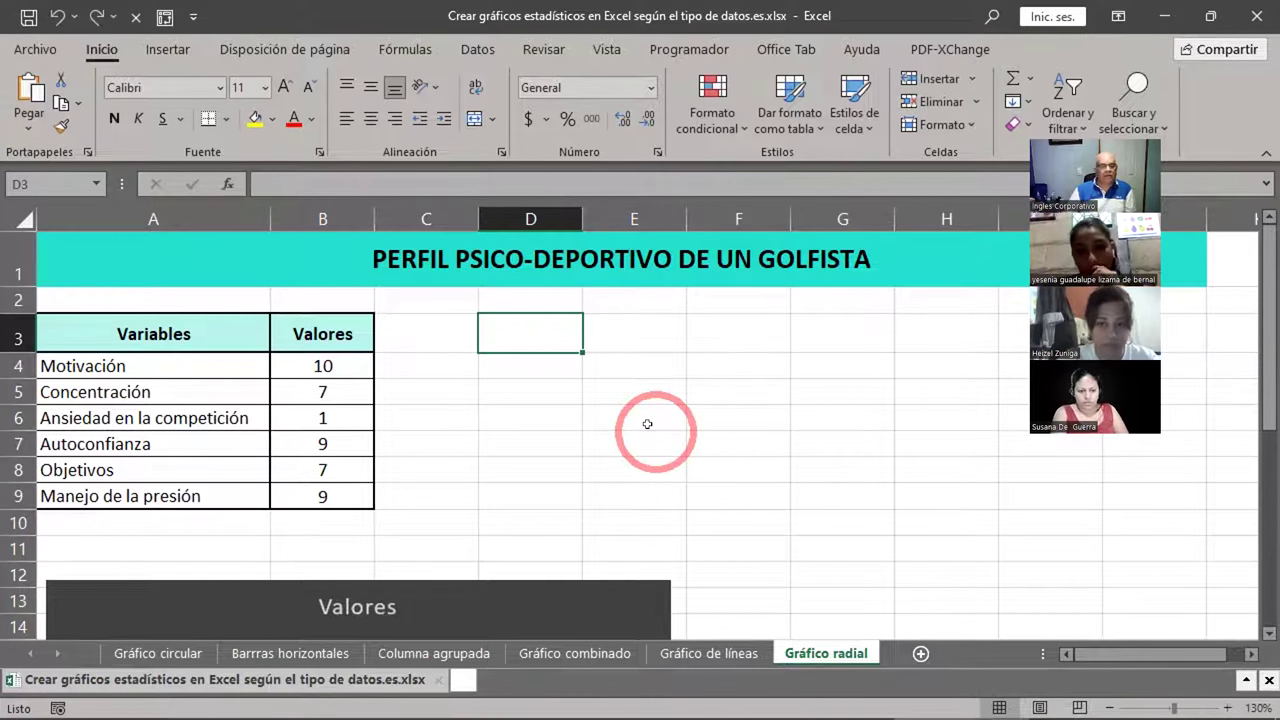
# Step: Look through all the chart sheets in order, from Gráfico circular to Gráfico radial
pyautogui.click(160, 654)
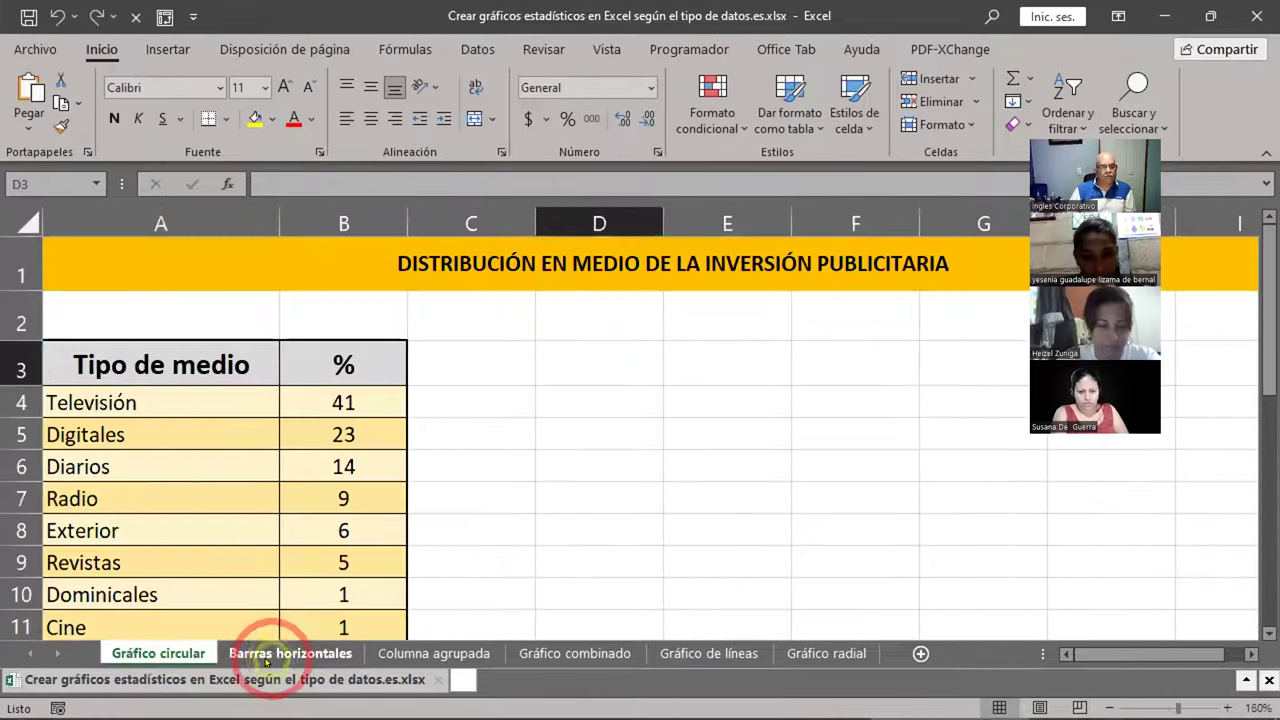
pyautogui.click(266, 656)
pyautogui.click(382, 652)
pyautogui.click(585, 650)
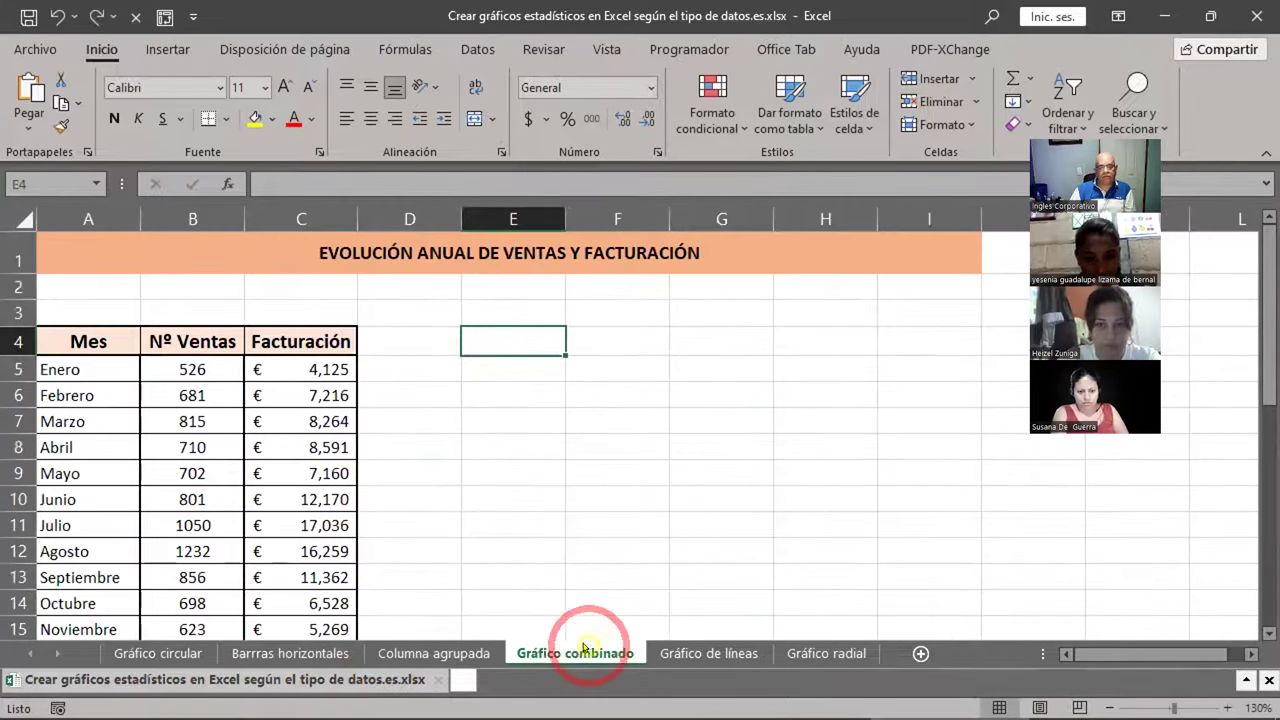
pyautogui.click(690, 653)
pyautogui.click(815, 650)
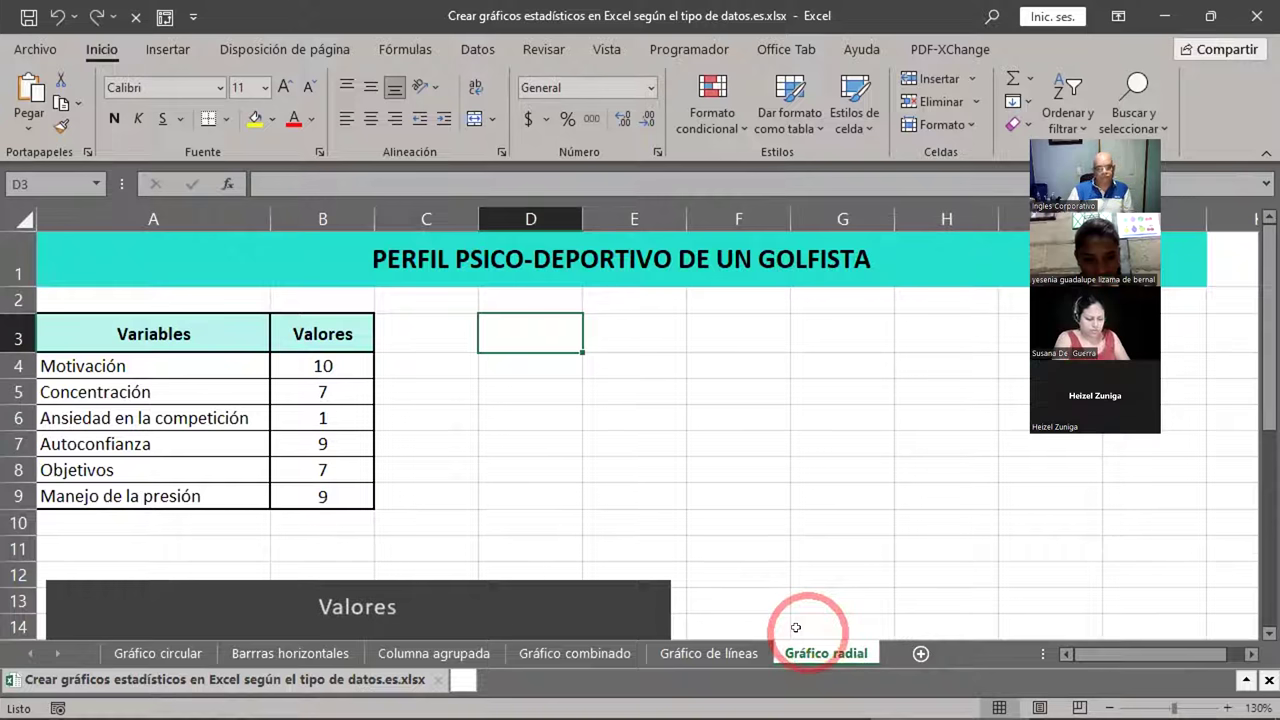
# Step: Examine the Tipo de medio and % data in A3:B11 and the title in row 1 on the Gráfico circular sheet
pyautogui.click(163, 652)
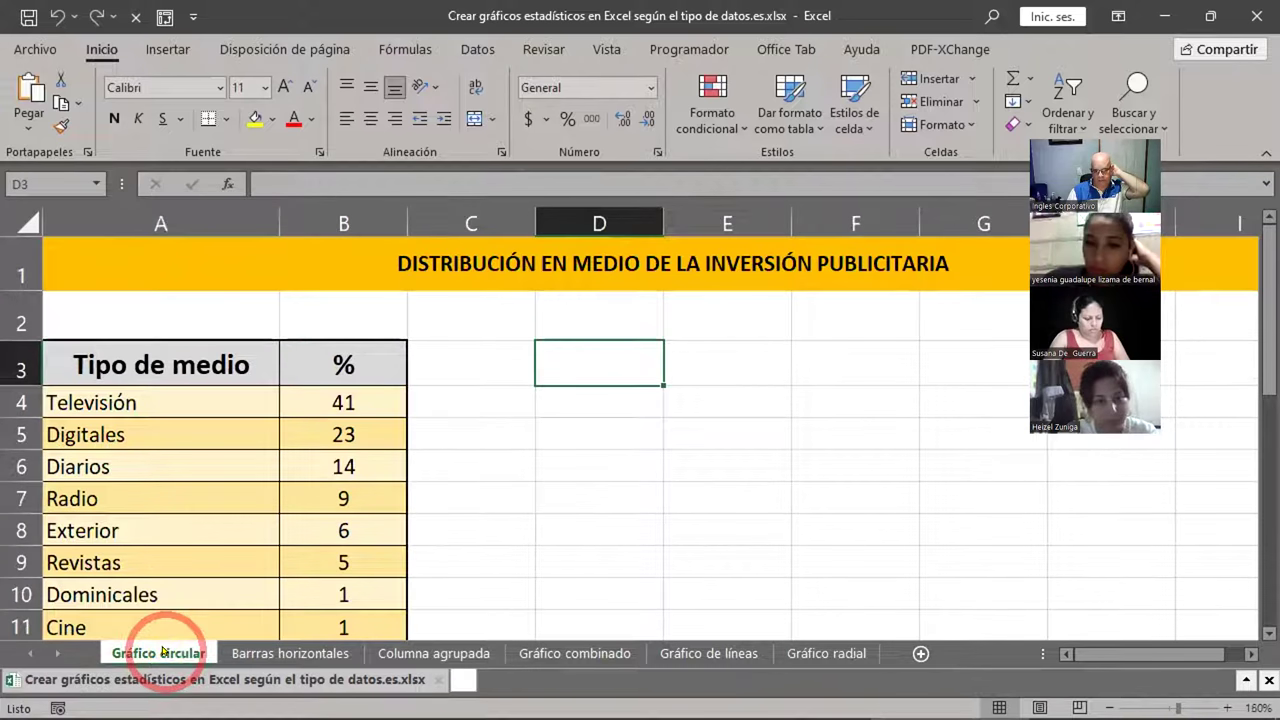
pyautogui.moveTo(180, 380); pyautogui.dragTo(331, 565)
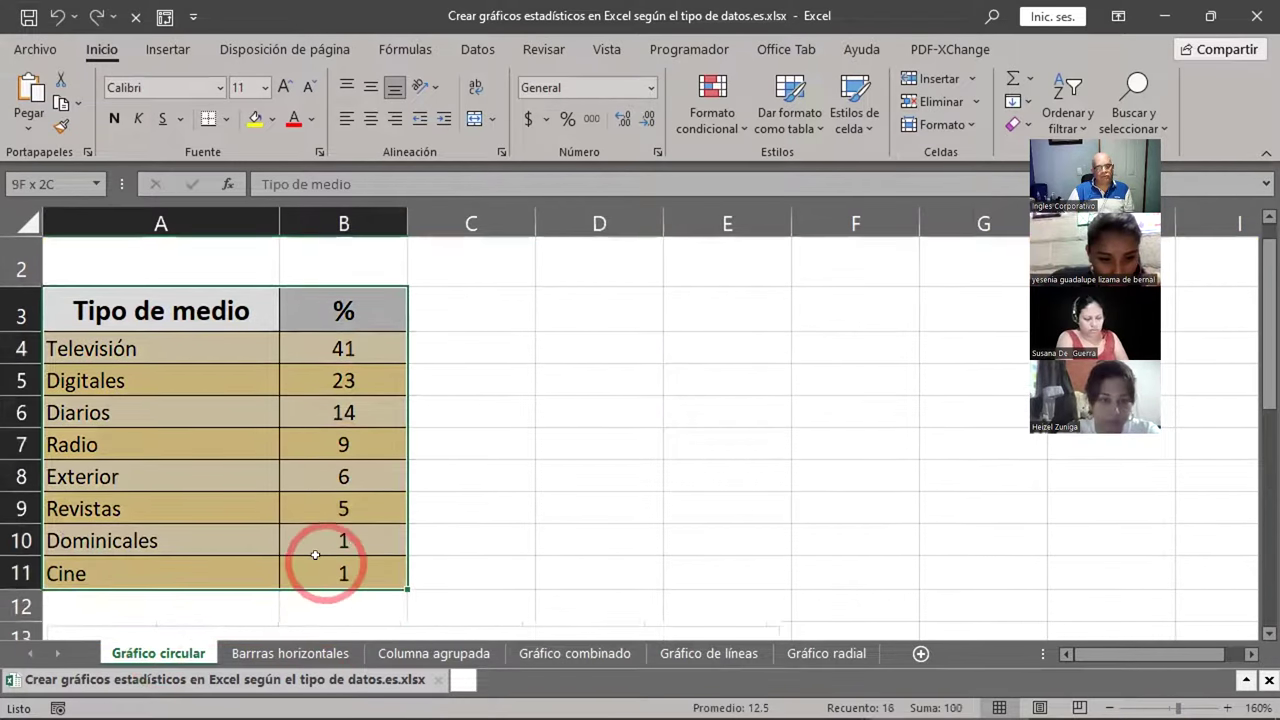
pyautogui.scroll(1, 630, 580)
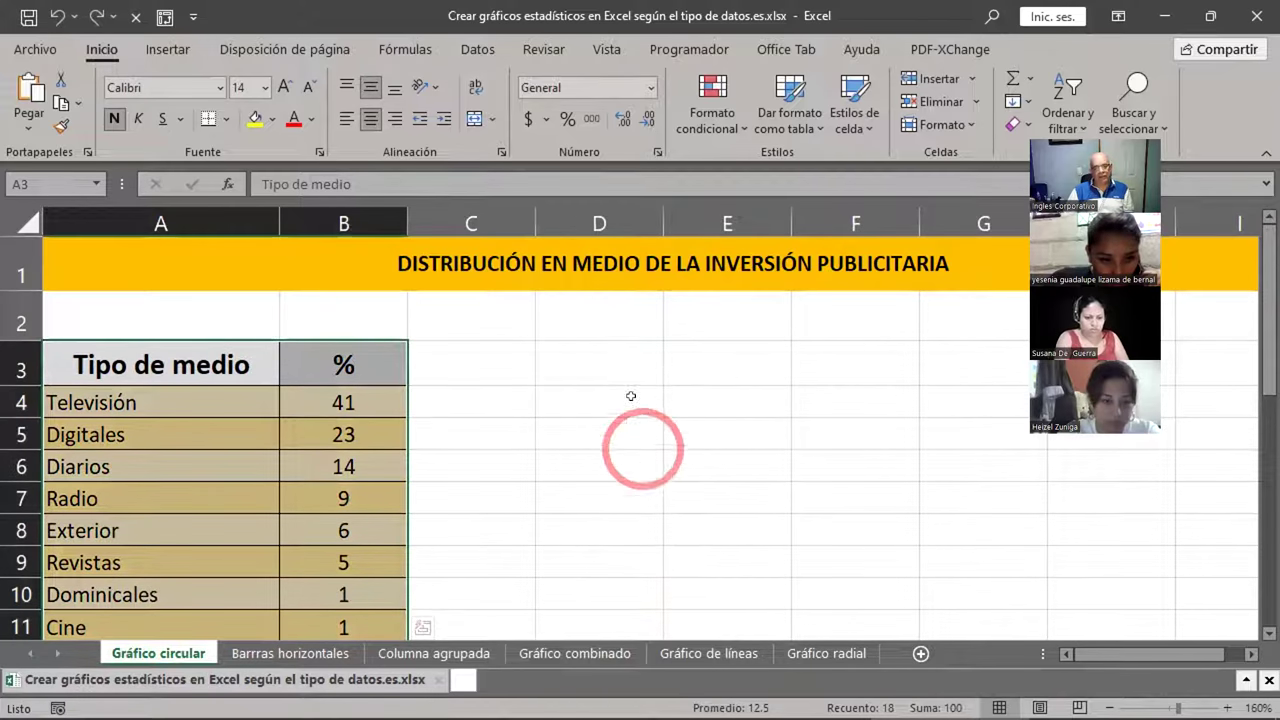
pyautogui.click(549, 247)
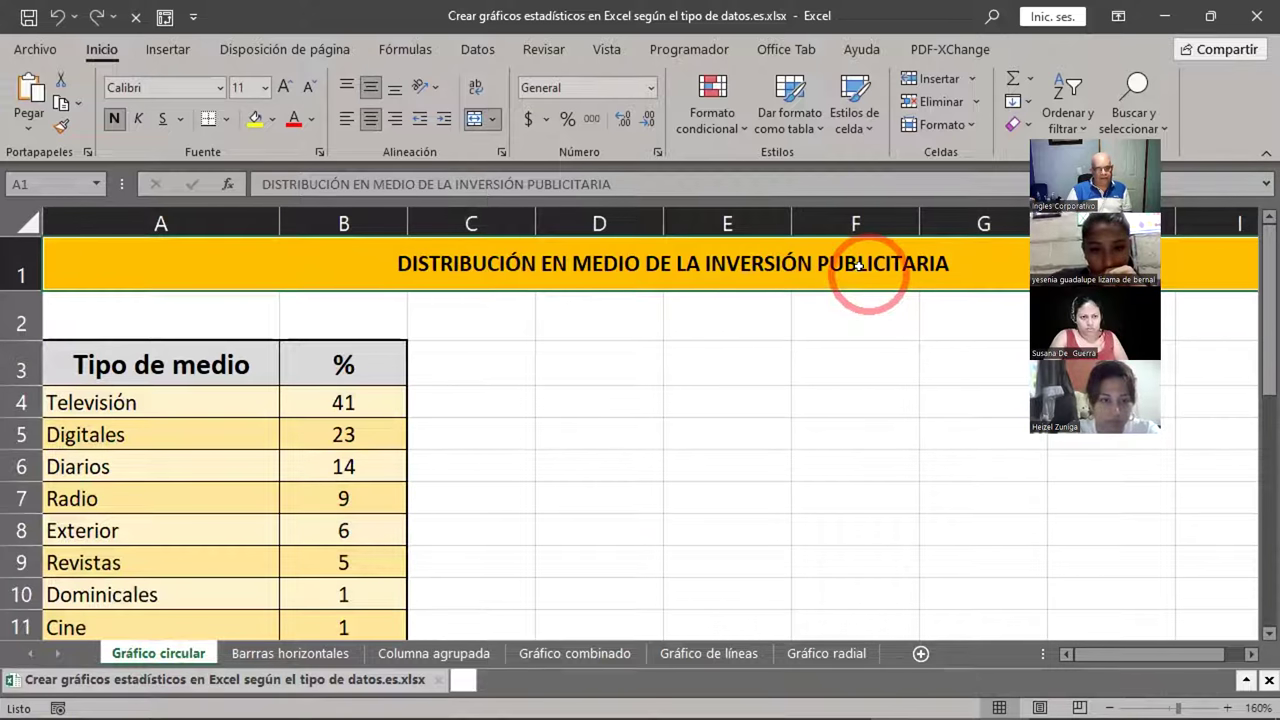
pyautogui.scroll(-1, 858, 265)
pyautogui.scroll(1, 858, 265)
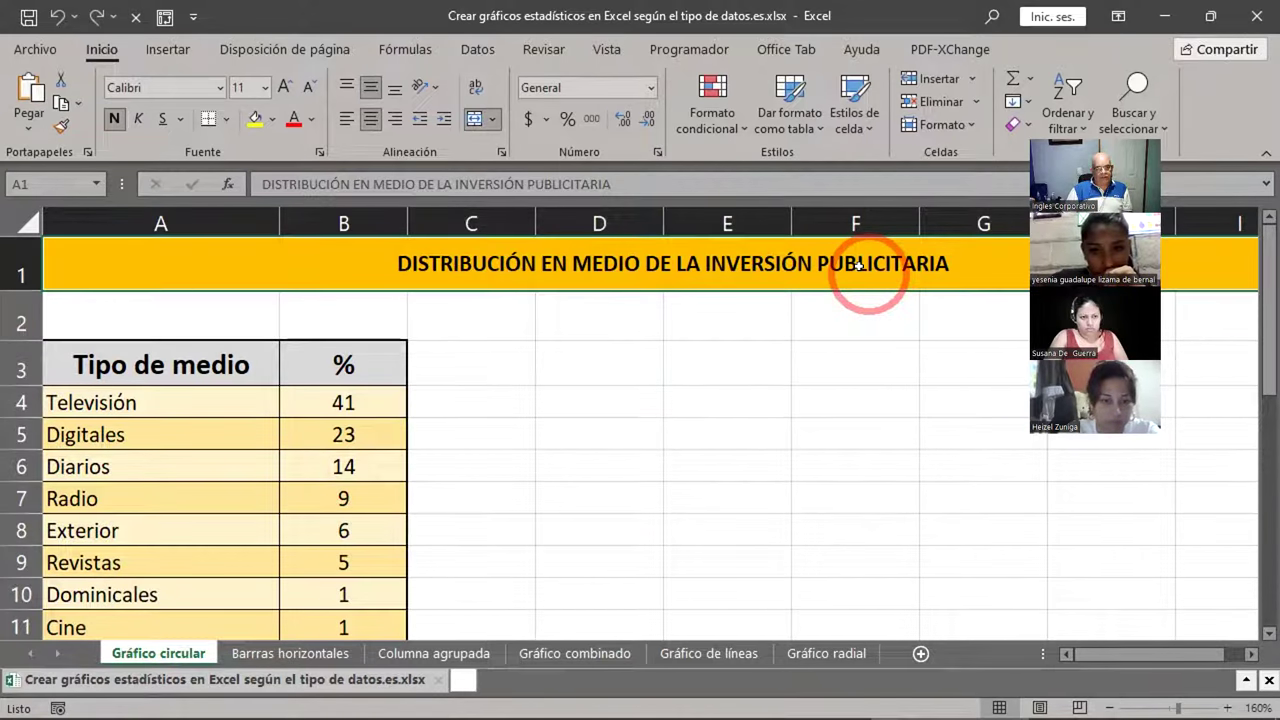
# Step: Examine the Tipo de medio column A3:A11, going through its categories individually from Televisión to Radio
pyautogui.moveTo(162, 378); pyautogui.dragTo(251, 614)
pyautogui.scroll(-1, 249, 523)
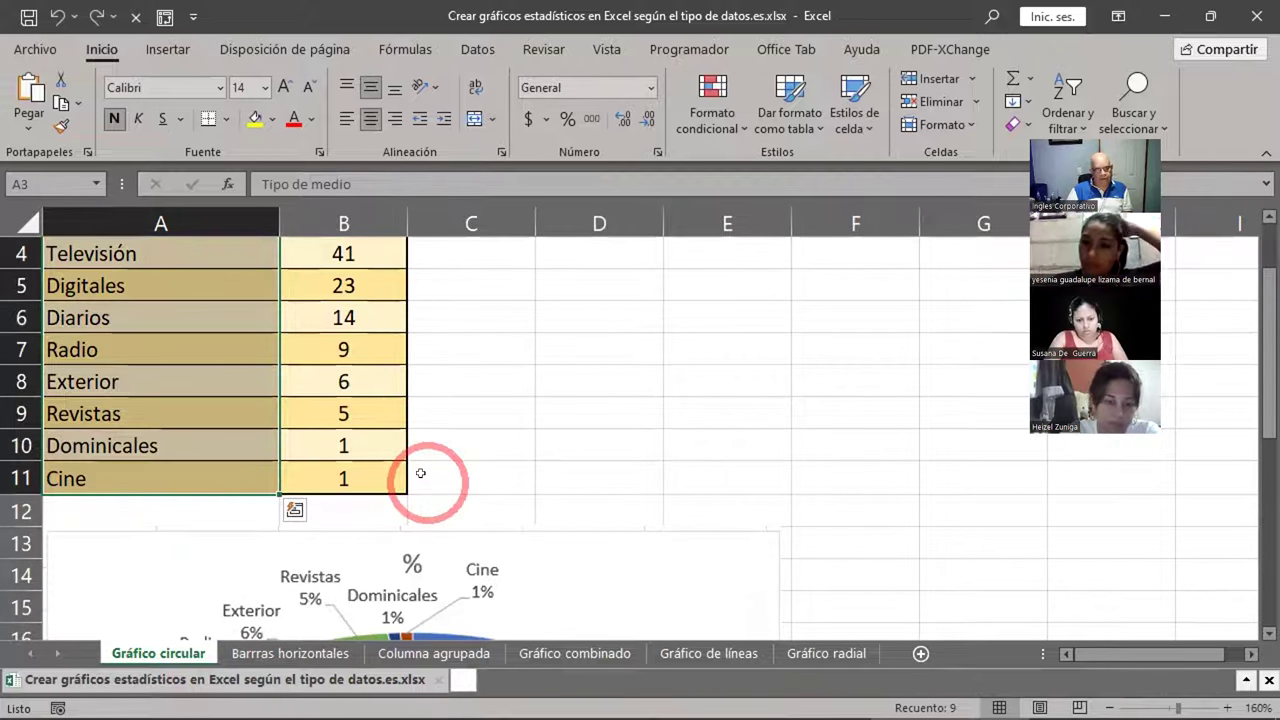
pyautogui.scroll(1, 420, 473)
pyautogui.click(163, 403)
pyautogui.click(167, 421)
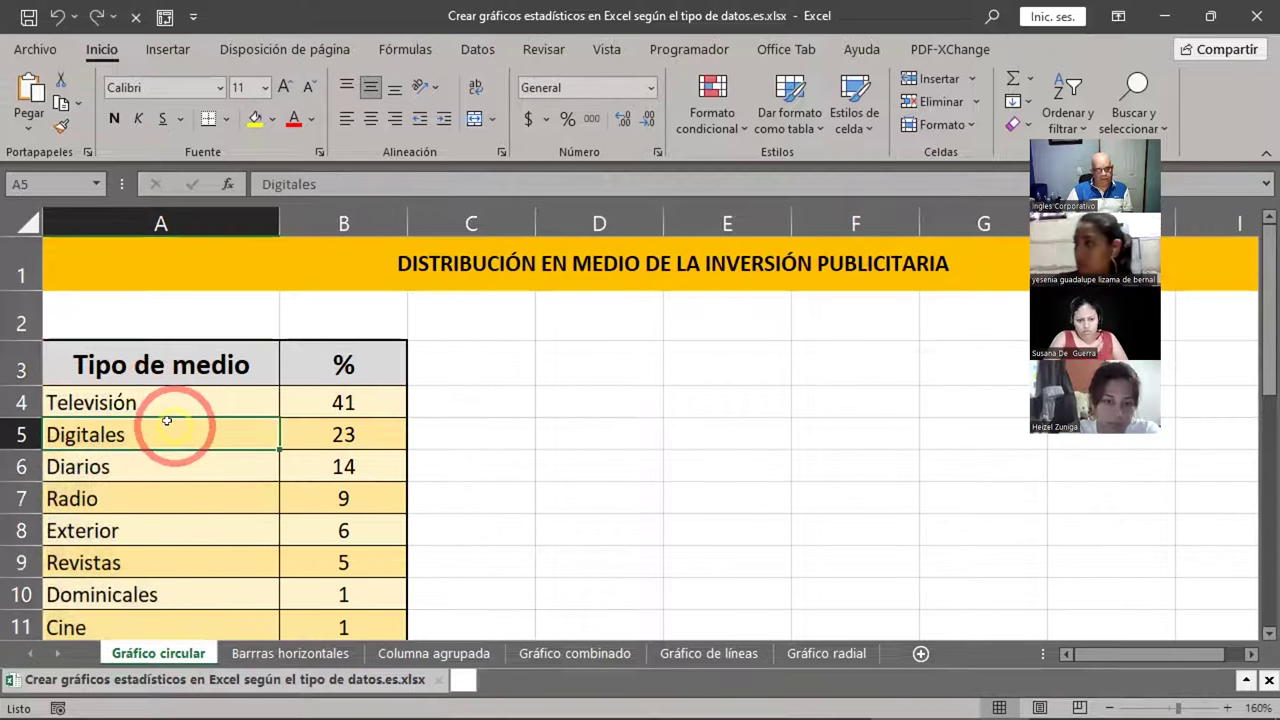
pyautogui.click(177, 458)
pyautogui.click(171, 489)
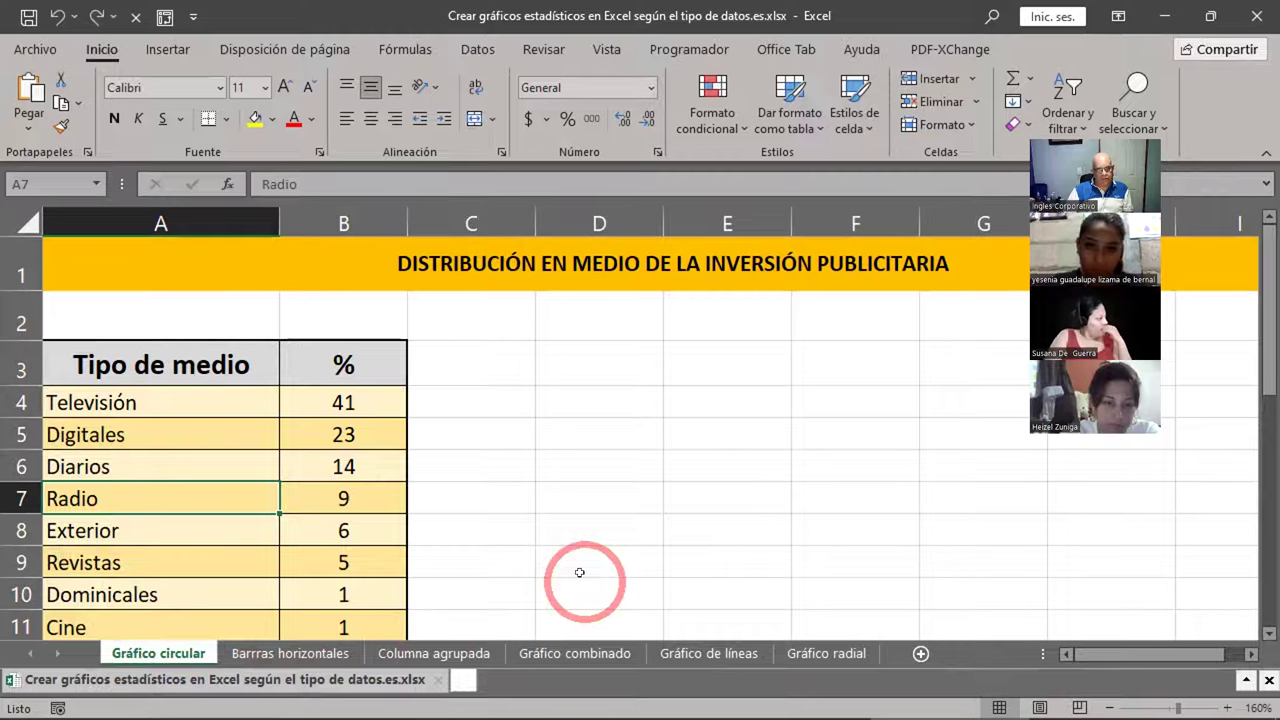
# Step: Review the data tables on the other sheets, from Barrras horizontales through Gráfico radial
pyautogui.click(284, 653)
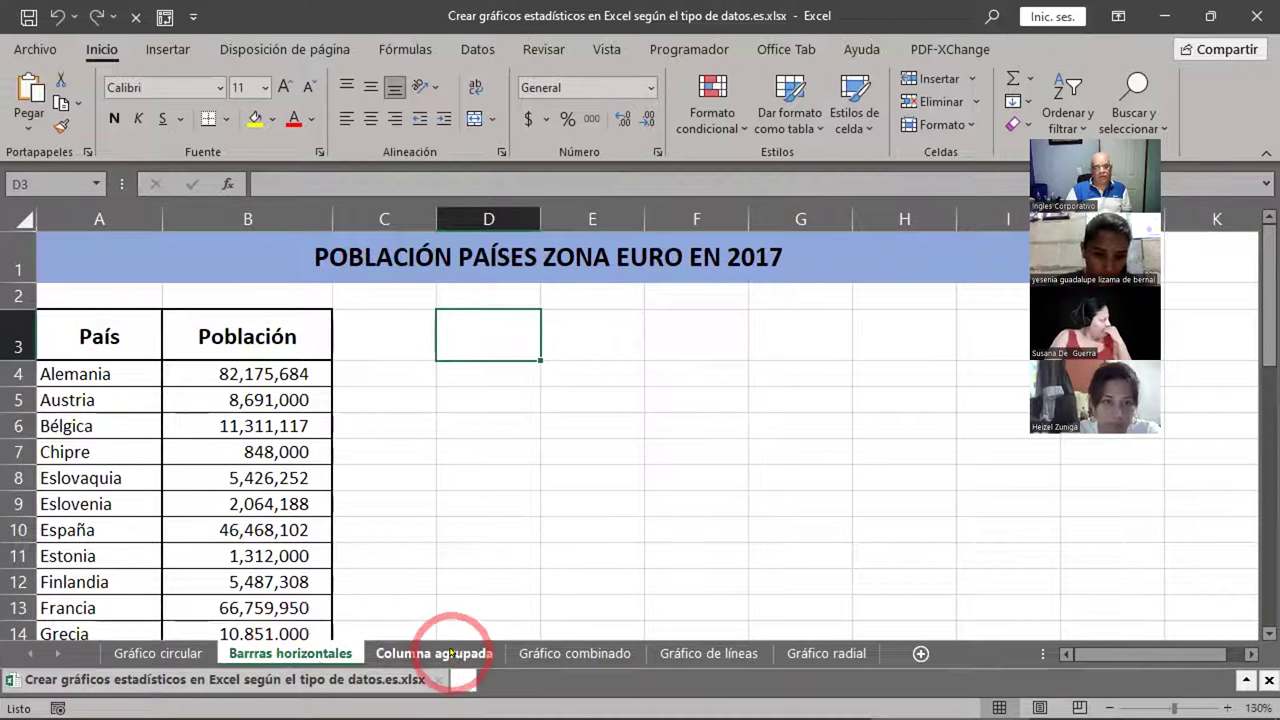
pyautogui.click(455, 656)
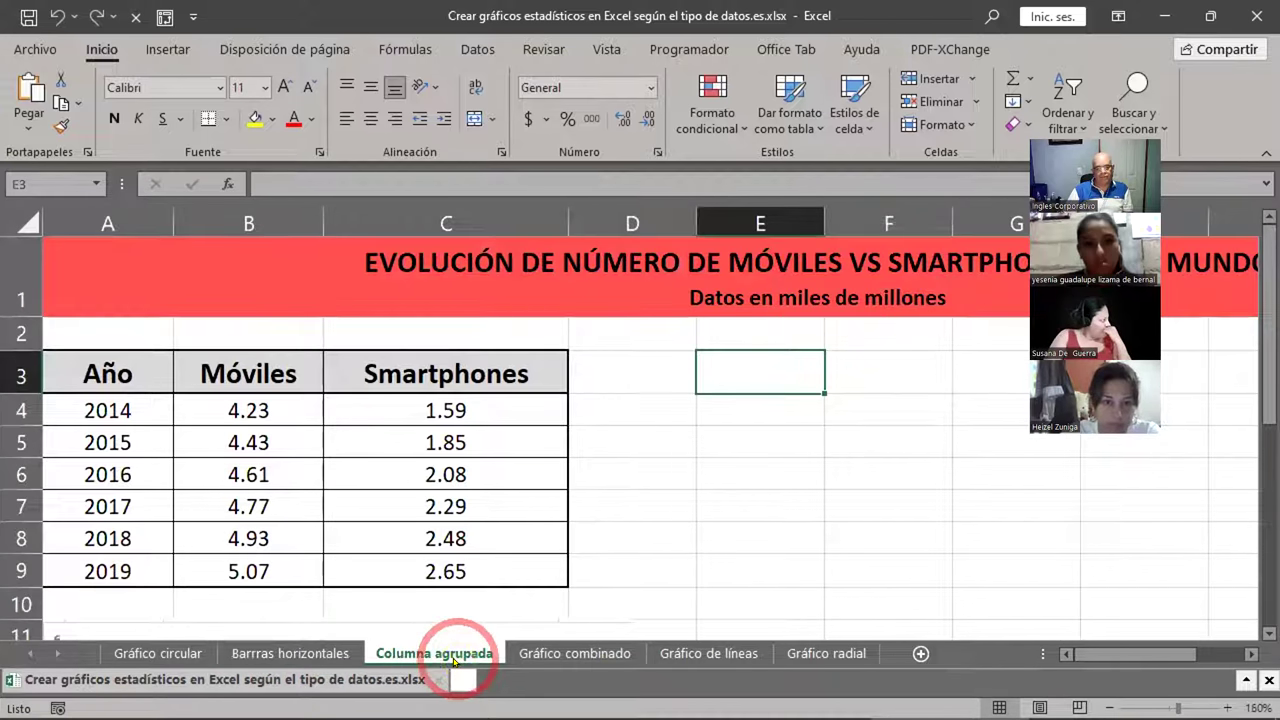
pyautogui.click(577, 654)
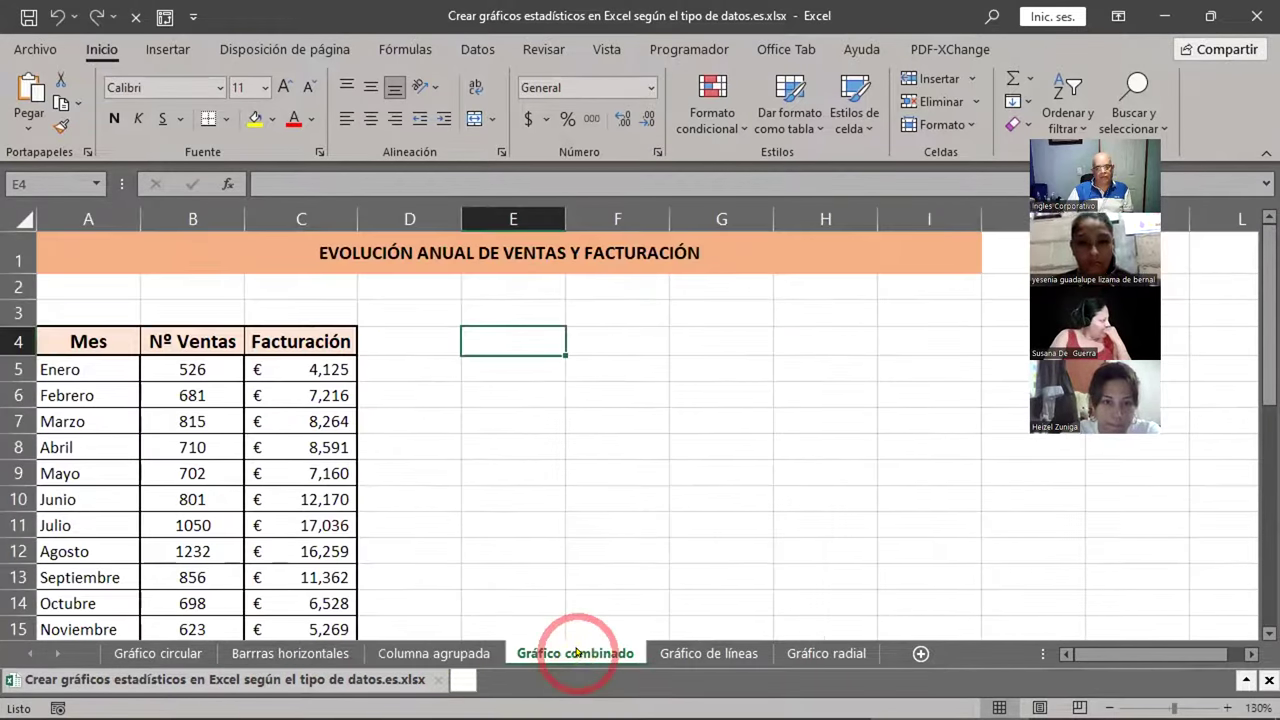
pyautogui.click(708, 653)
pyautogui.click(805, 652)
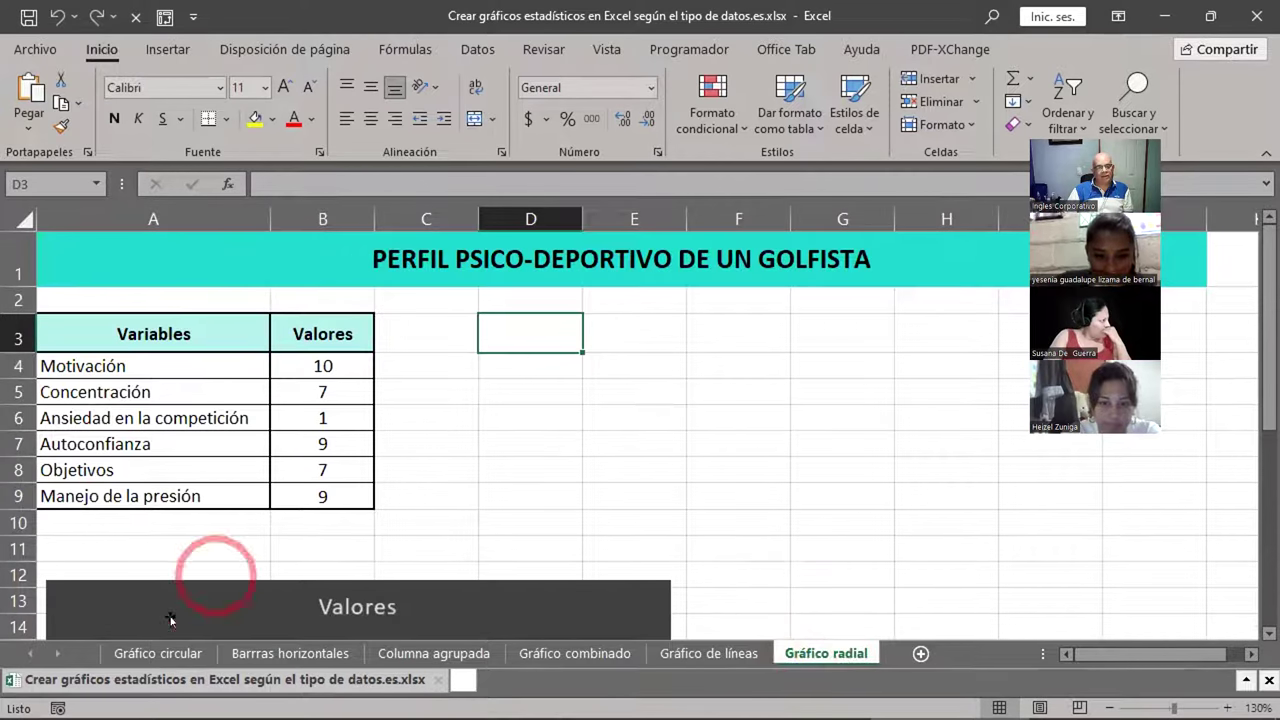
# Step: Return to the Gráfico circular sheet and examine the 3D pie chart below its data table
pyautogui.click(160, 652)
pyautogui.scroll(-4, 470, 568)
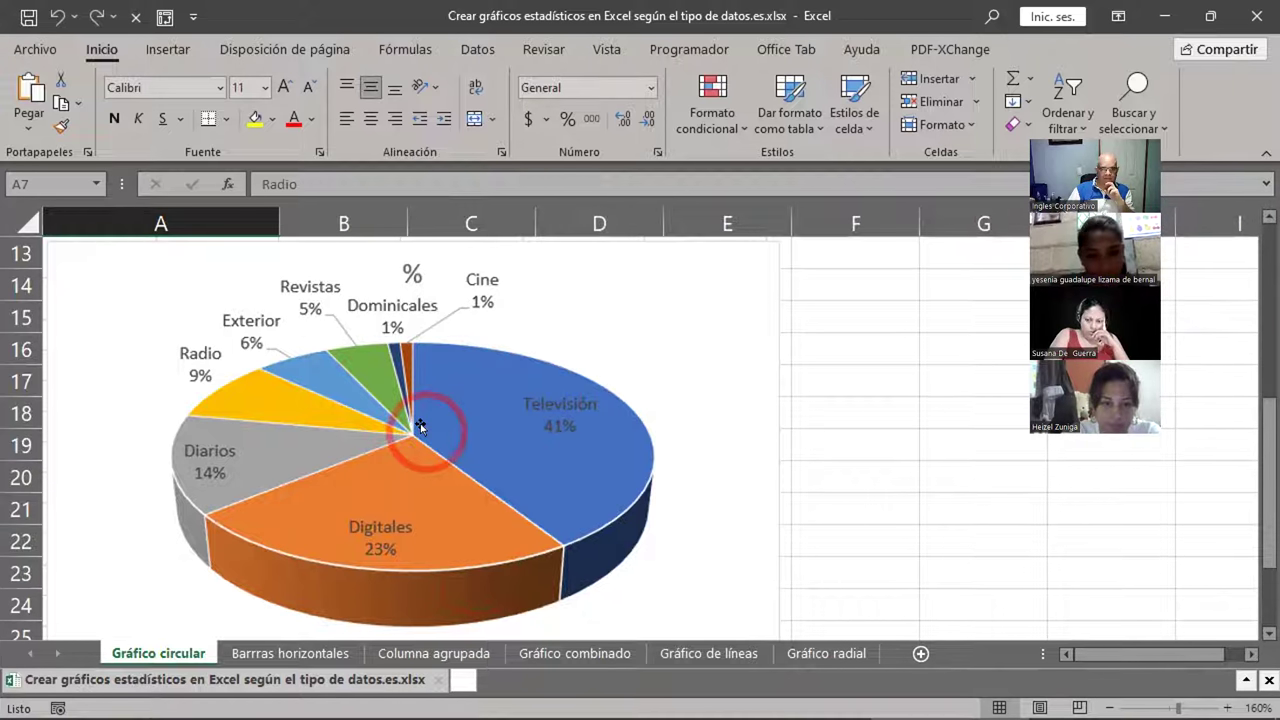
pyautogui.scroll(2, 420, 423)
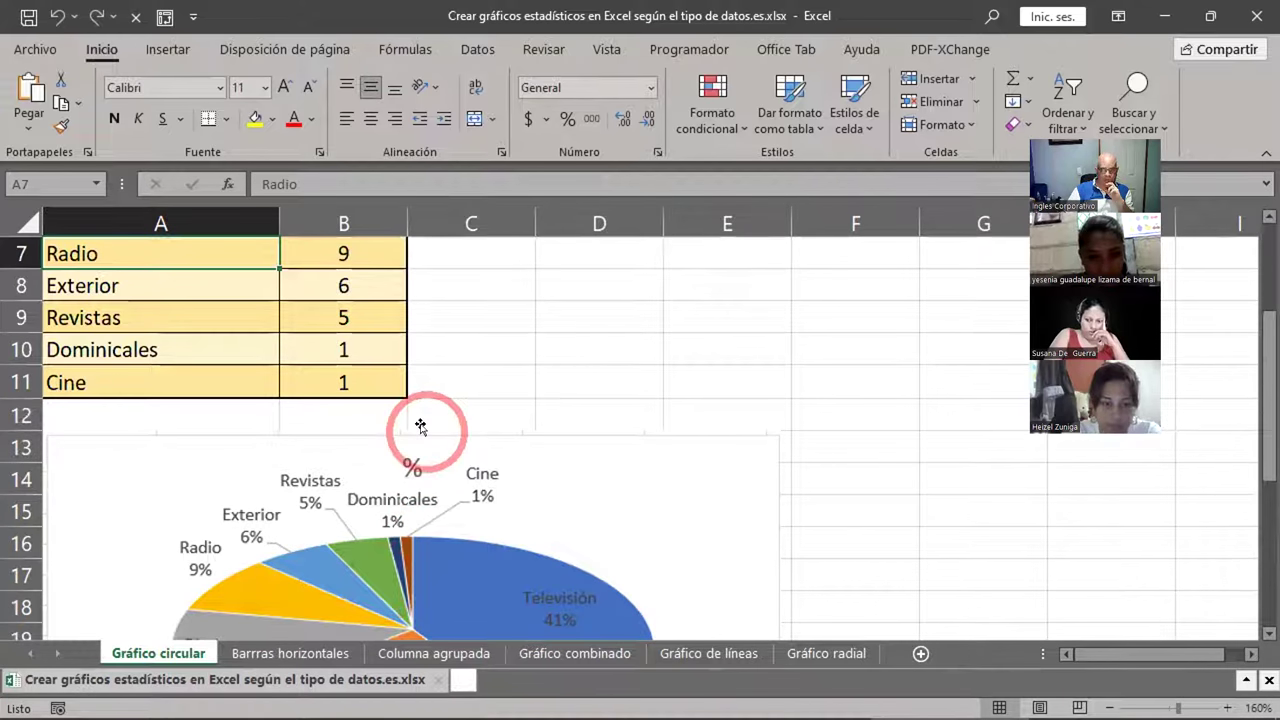